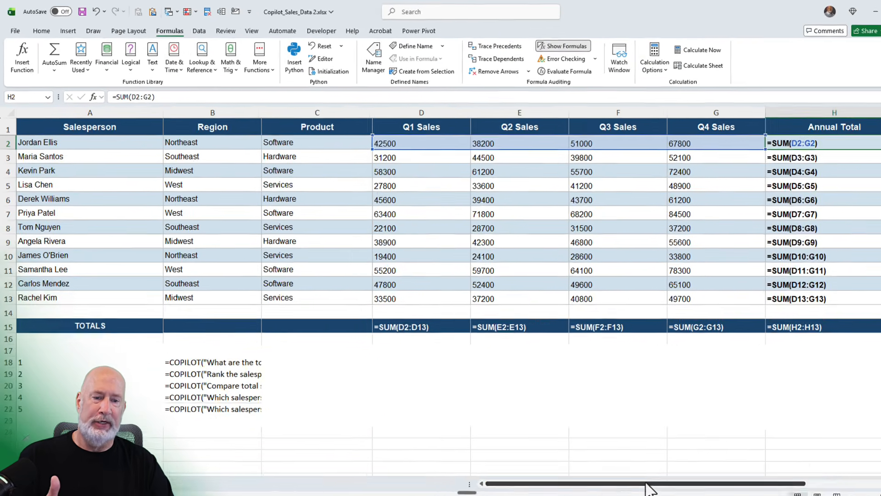
# Step: Turn off the formula display so the sales sheet shows calculated values
pyautogui.moveTo(649, 458); pyautogui.dragTo(609, 457)
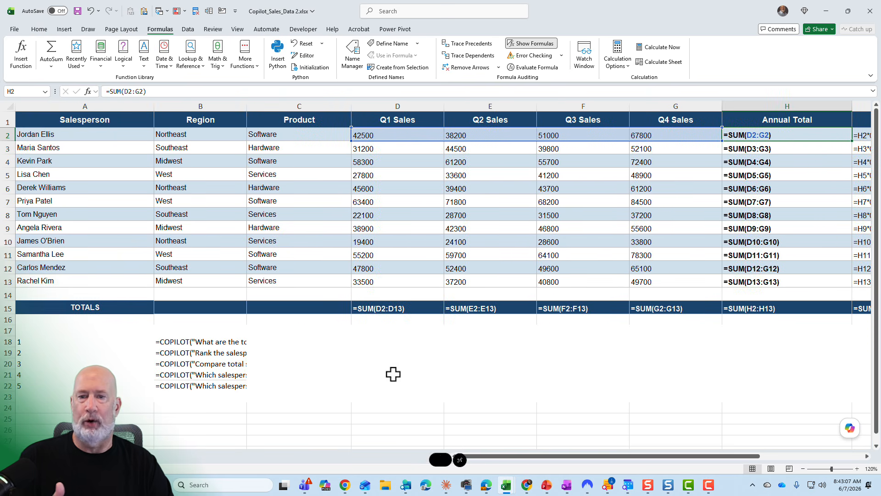
pyautogui.click(528, 43)
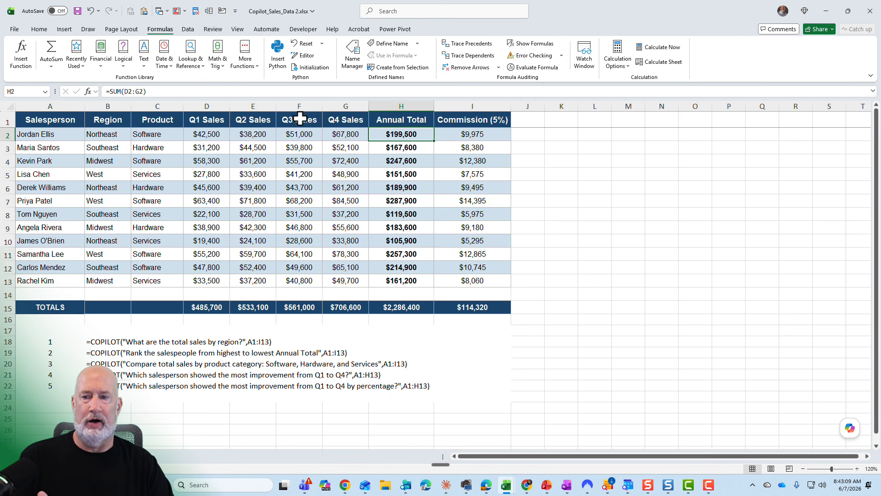
pyautogui.click(309, 146)
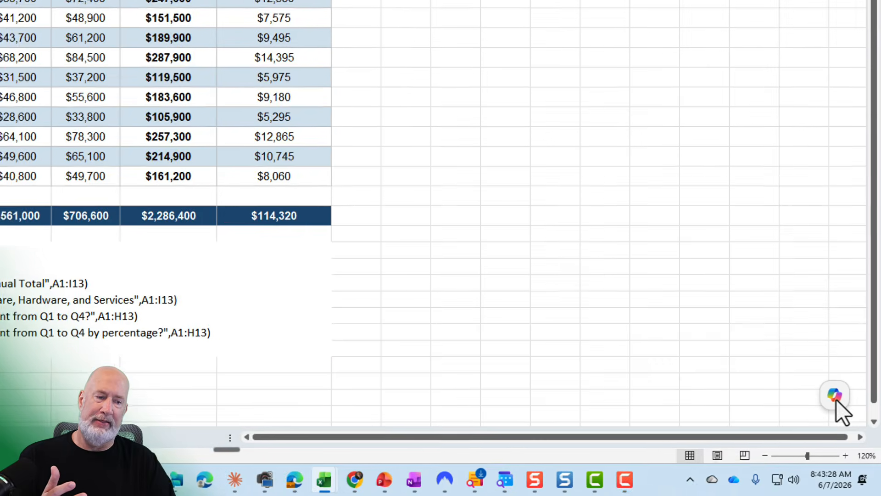
pyautogui.moveTo(850, 429)
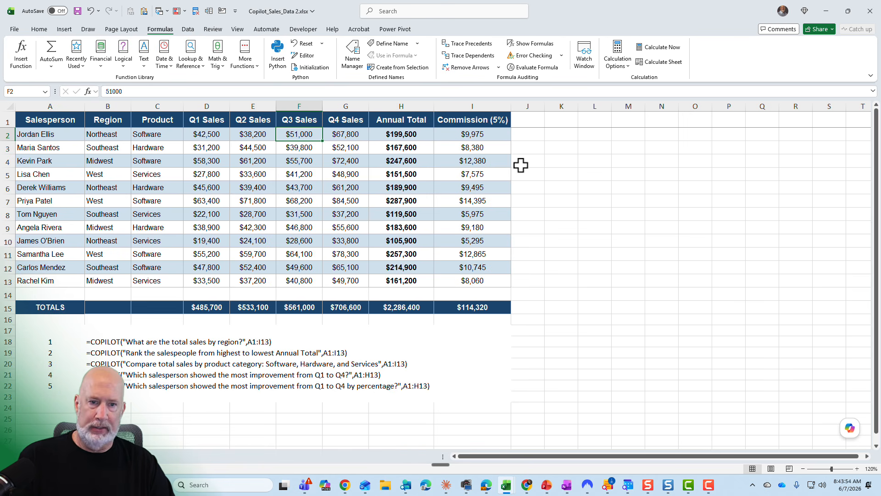
# Step: Copy the prompt formula in B18 and enter it in K2 as =COPILOT("What are the total sales by region?",A1:I13)
pyautogui.click(112, 341)
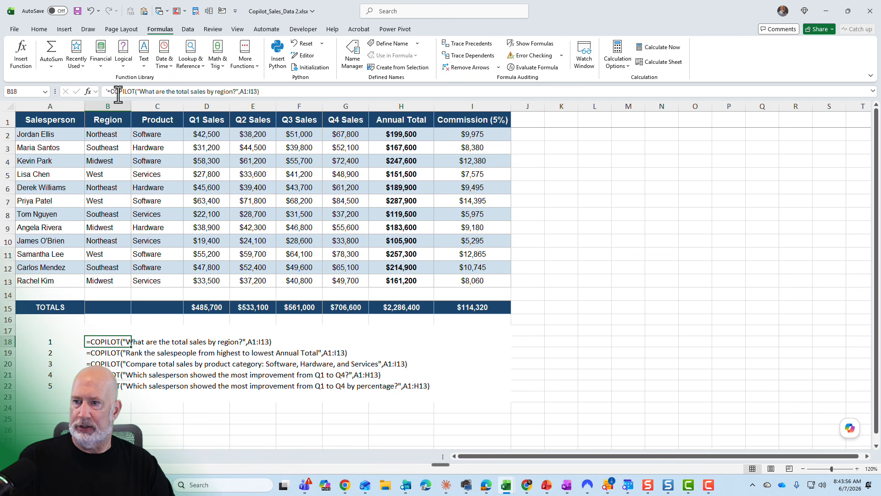
pyautogui.moveTo(107, 93); pyautogui.dragTo(281, 95)
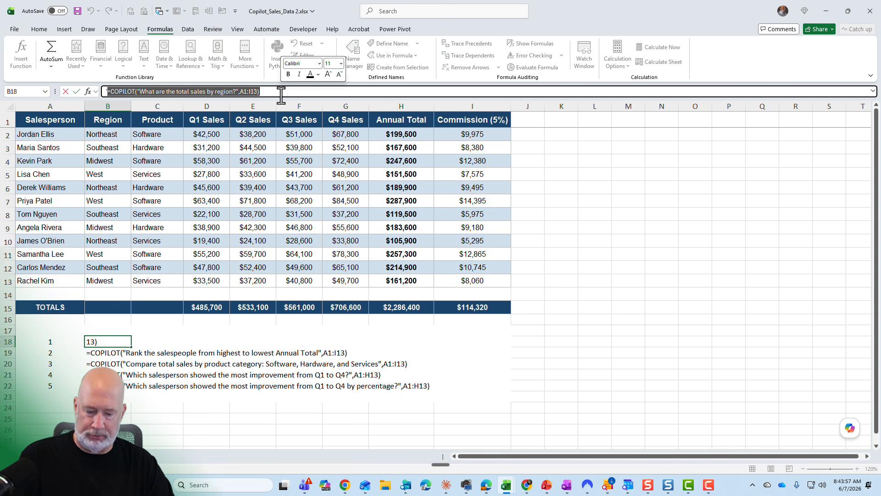
pyautogui.hotkey('ctrl', 'c')
pyautogui.press('Escape')
pyautogui.click(564, 137)
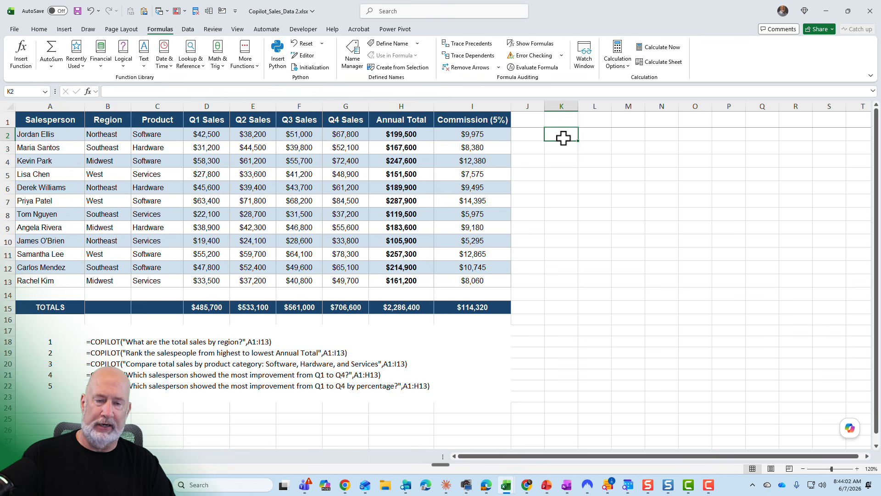
pyautogui.hotkey('ctrl', 'v')
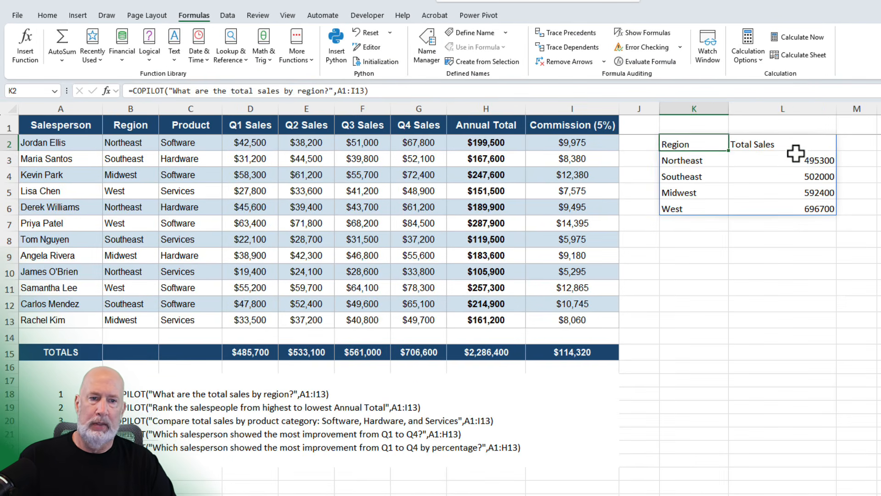
pyautogui.click(793, 157)
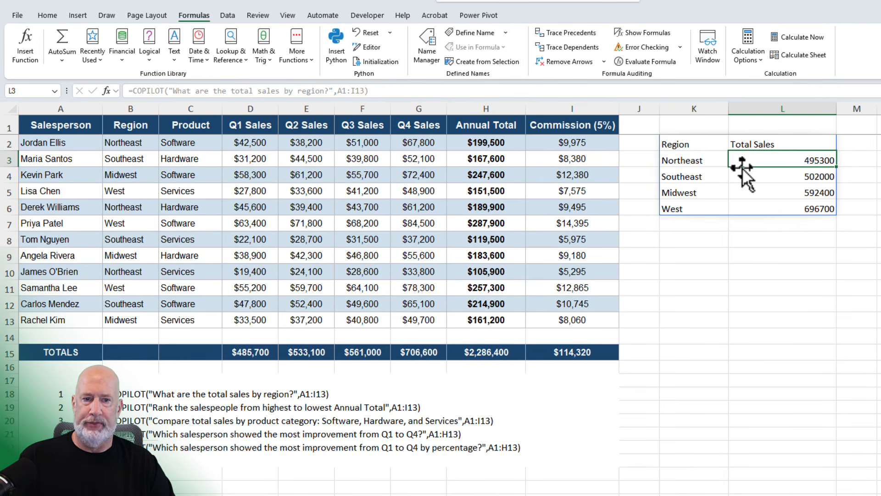
# Step: Sort the sales table by Region in ascending order
pyautogui.click(138, 143)
pyautogui.rightClick(139, 143)
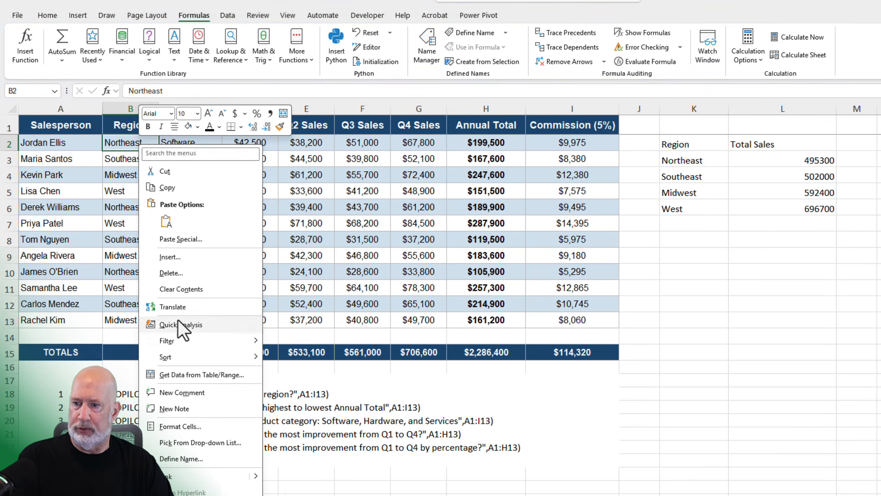
pyautogui.moveTo(204, 356)
pyautogui.click(298, 362)
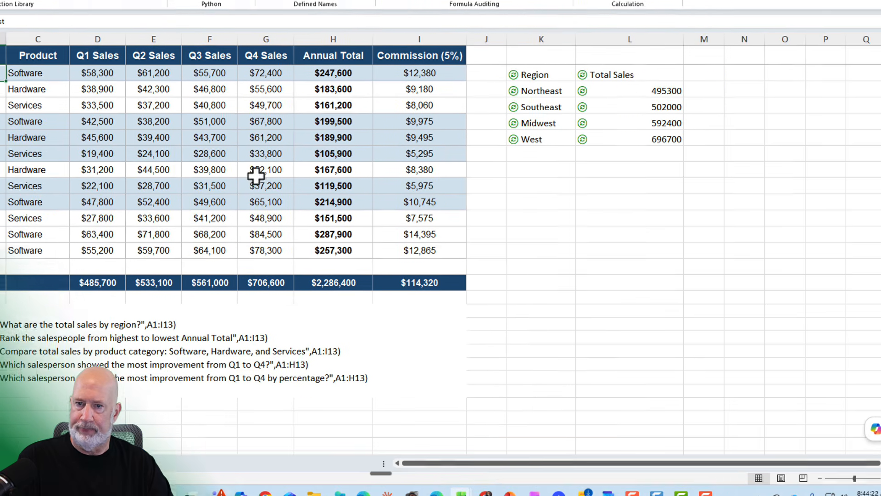
# Step: Check the Northeast result by temporarily pasting the sum of the three Northeast Annual Totals into M3, widening column M to read it
pyautogui.moveTo(333, 121); pyautogui.dragTo(334, 154)
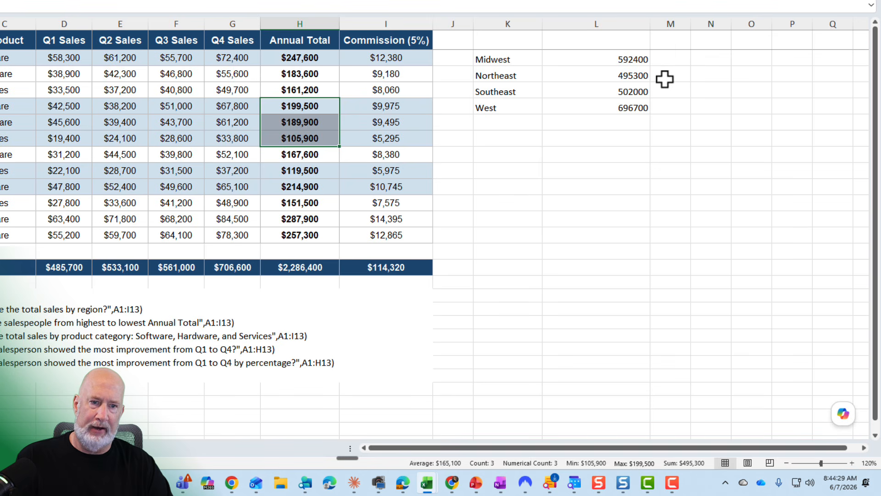
pyautogui.click(666, 78)
pyautogui.hotkey('ctrl', 'v')
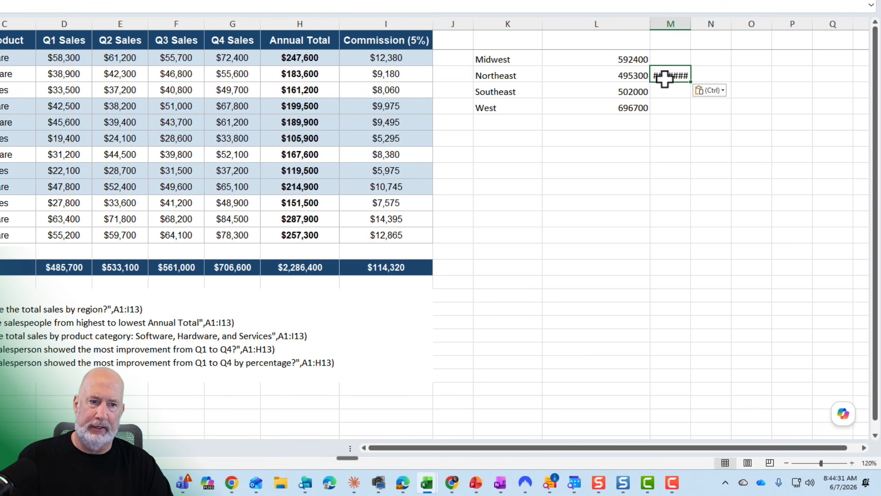
pyautogui.moveTo(691, 25); pyautogui.dragTo(718, 29)
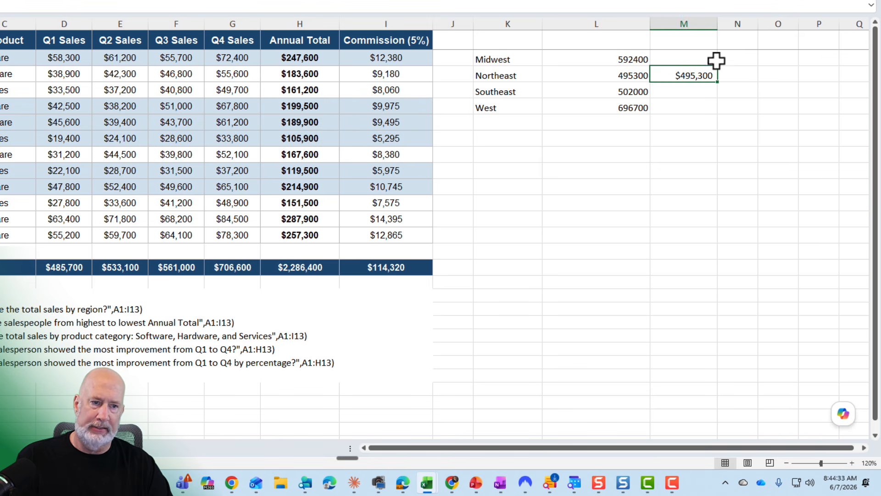
pyautogui.press('Delete')
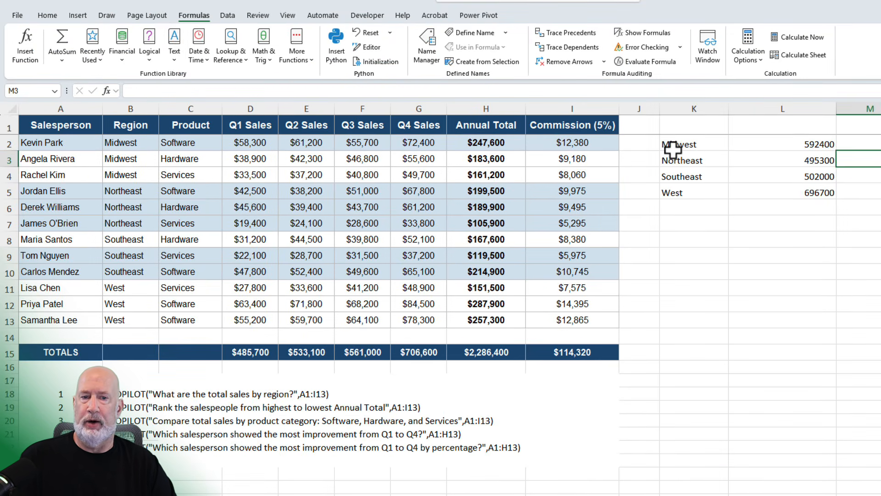
# Step: Undo the check edits and the Region sort to restore the table's original row order
pyautogui.click(485, 62)
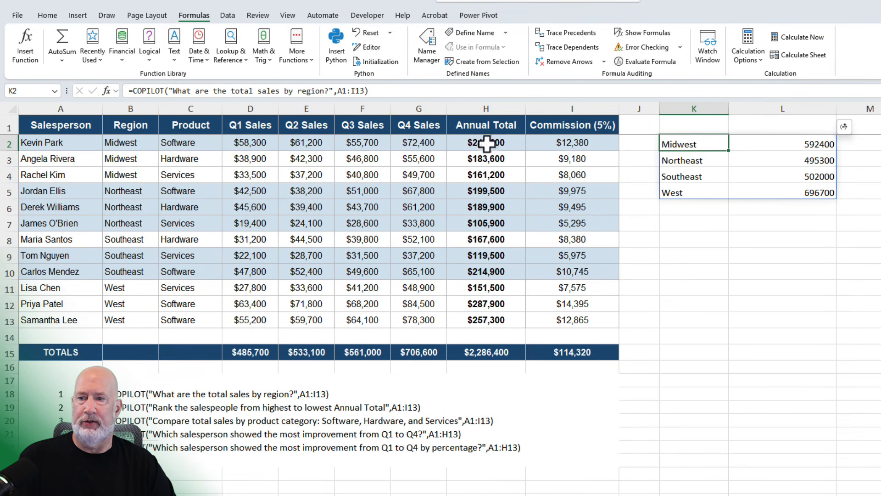
pyautogui.click(112, 1)
pyautogui.click(112, 2)
pyautogui.click(113, 1)
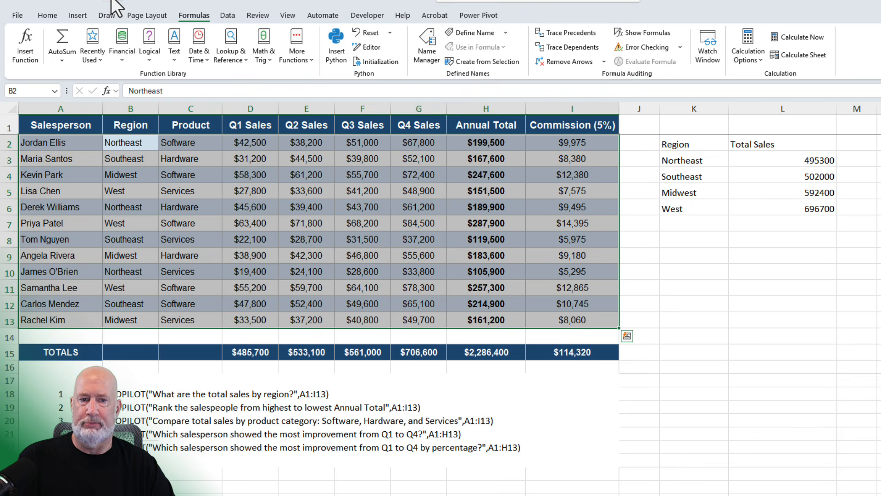
pyautogui.click(702, 143)
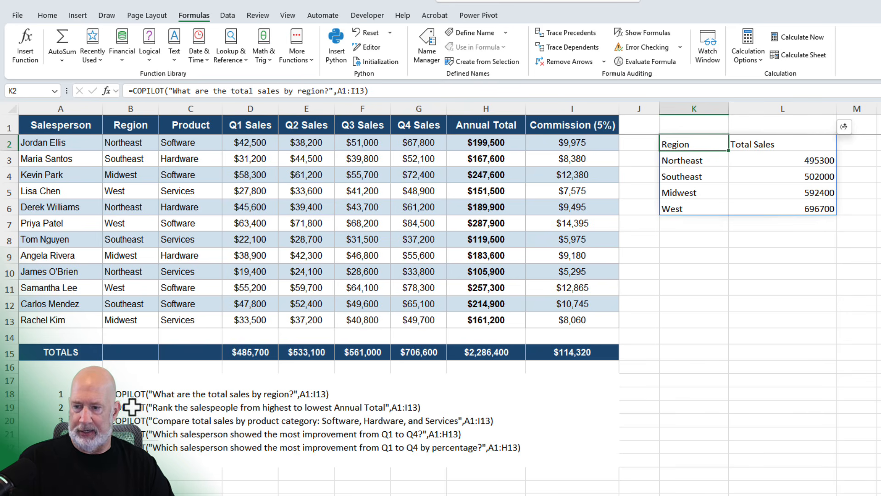
# Step: Copy the prompt formula in B19 and enter it in K8 to rank the salespeople from highest to lowest Annual Total
pyautogui.click(132, 406)
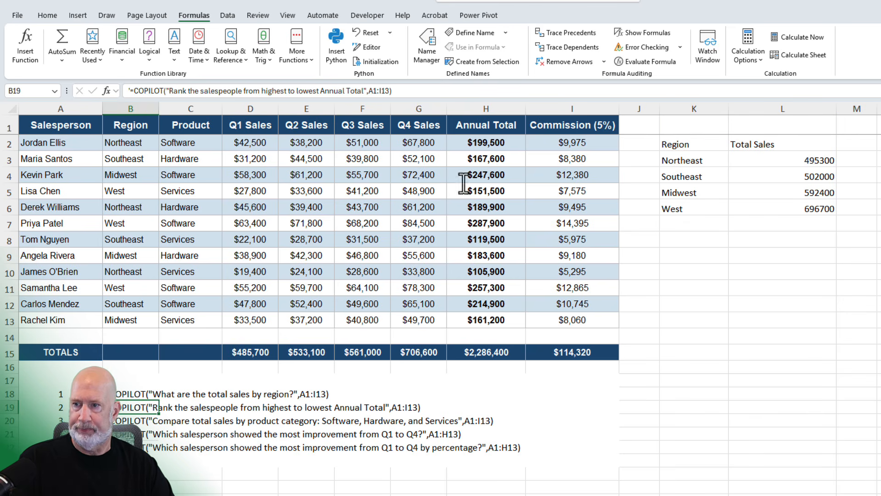
pyautogui.click(694, 240)
pyautogui.hotkey('ctrl', 'v')
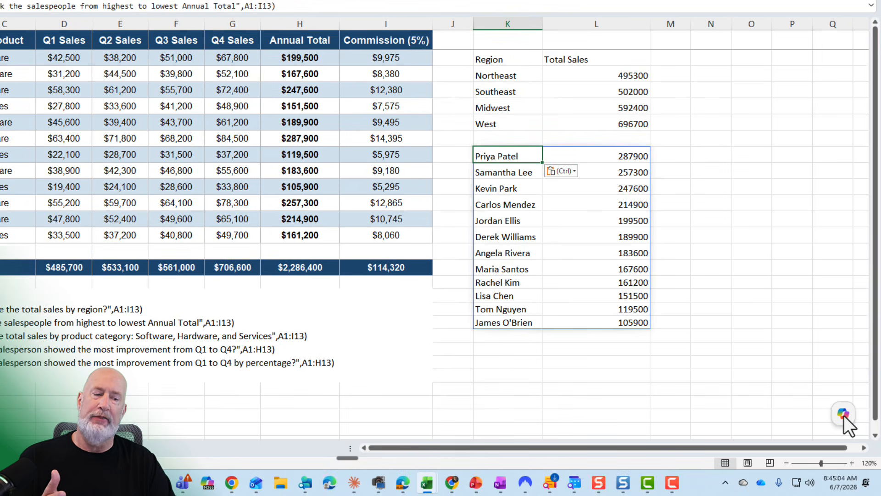
pyautogui.moveTo(844, 414)
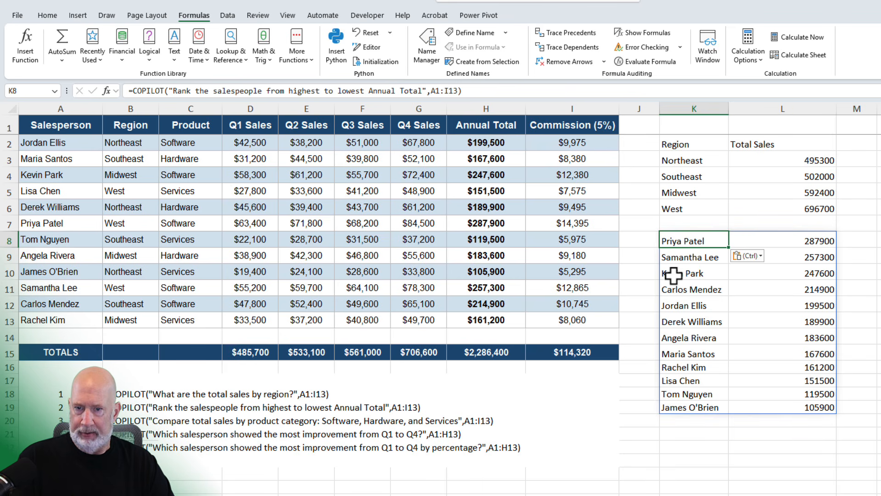
# Step: Copy the prompt formula in B20 and enter it in N2 to compare total sales for Software, Hardware, and Services
pyautogui.click(141, 420)
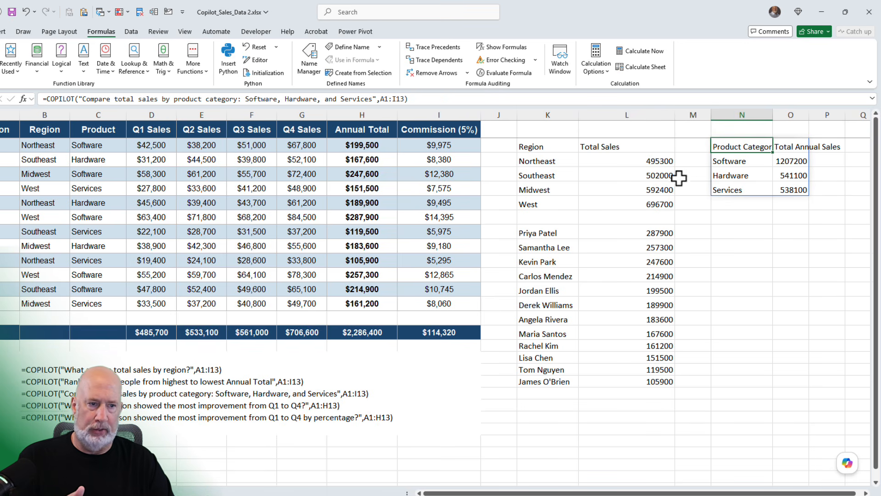
pyautogui.click(791, 173)
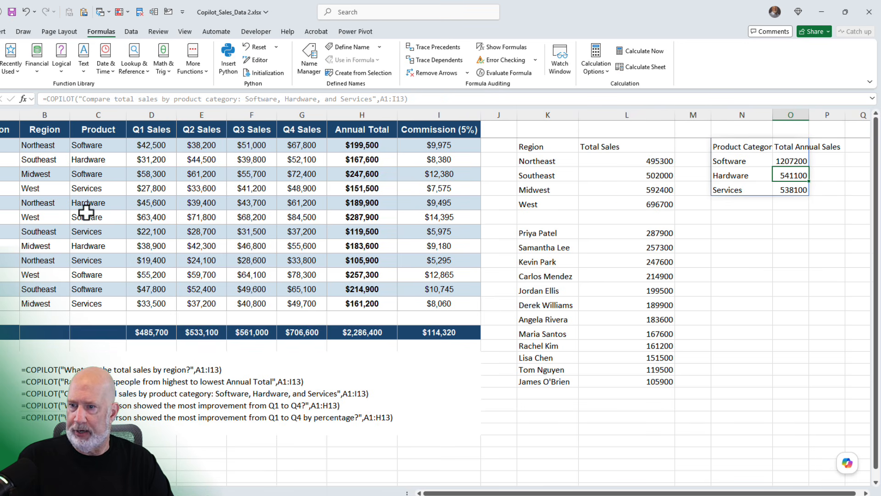
# Step: Check the Hardware total by selecting the three Hardware Annual Totals in H3, H6 and H9 and reading their sum
pyautogui.click(361, 161)
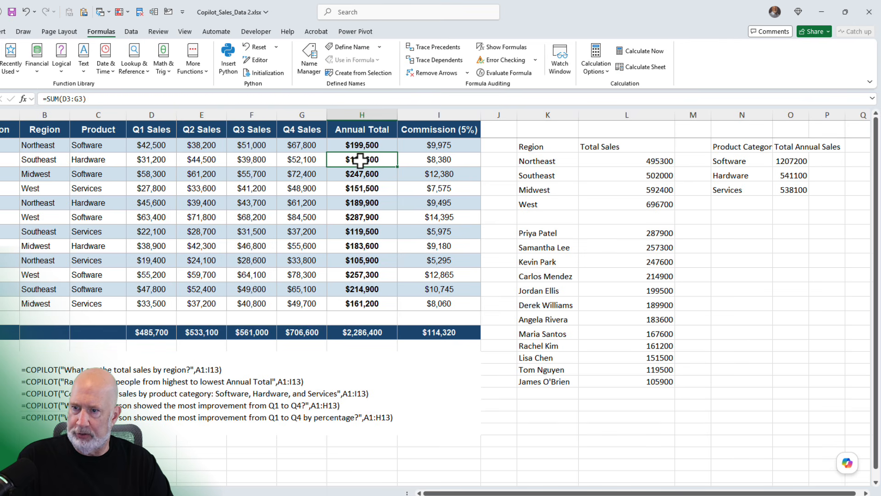
pyautogui.keyDown('ctrl'); pyautogui.click(356, 204); pyautogui.keyUp('ctrl')
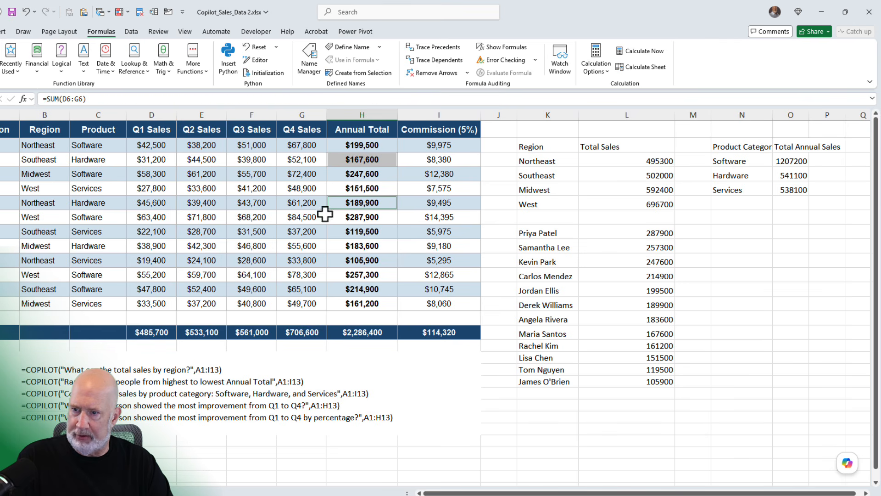
pyautogui.keyDown('ctrl'); pyautogui.click(362, 246); pyautogui.keyUp('ctrl')
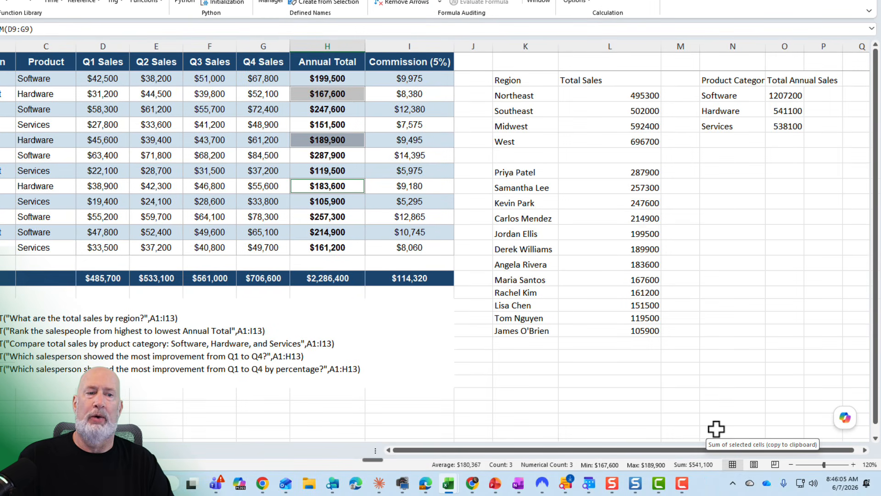
pyautogui.click(717, 158)
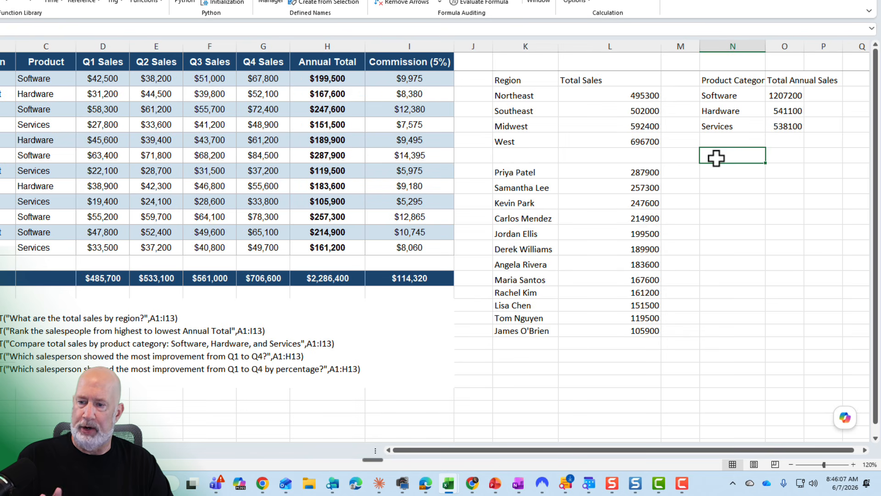
# Step: Copy the prompt formula in B21 and enter it in N8: =COPILOT("Which salesperson showed the most improvement from Q1 to Q4?",A1:H13)
pyautogui.click(137, 358)
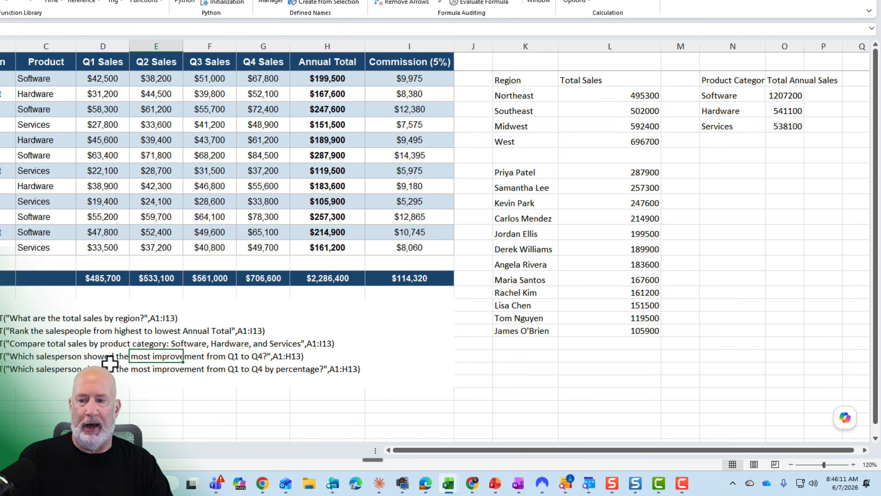
pyautogui.click(6, 358)
pyautogui.tripleClick(290, 29)
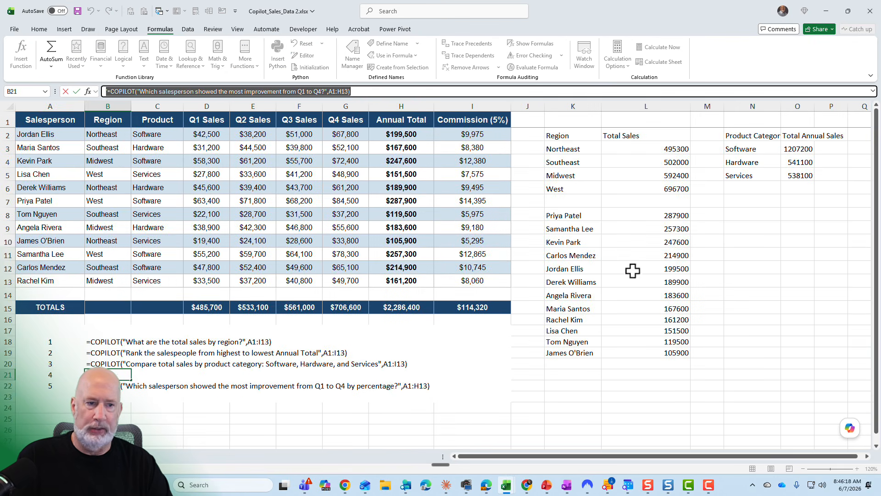
pyautogui.click(727, 217)
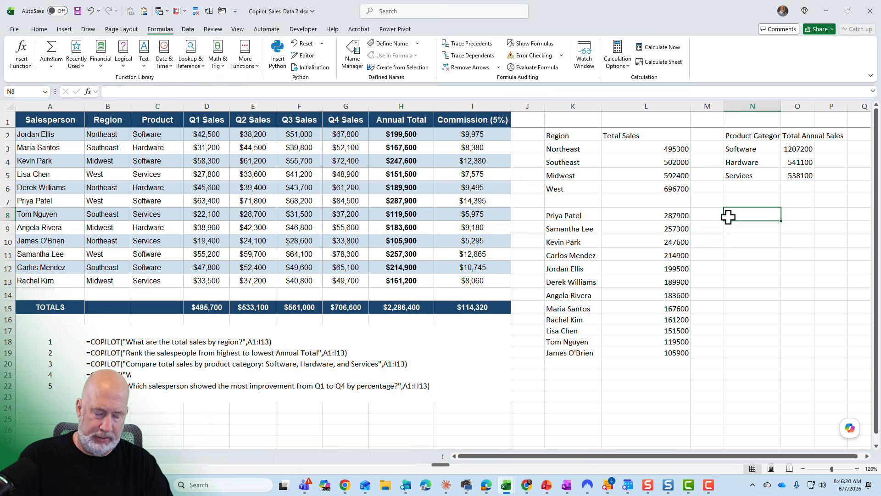
pyautogui.press('super+v')
pyautogui.press('Return')
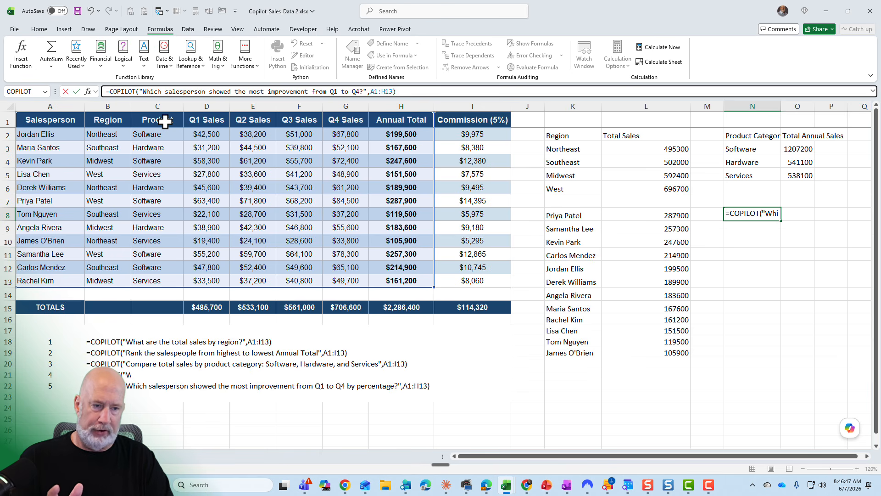
pyautogui.hotkey('ctrl', 'Return')
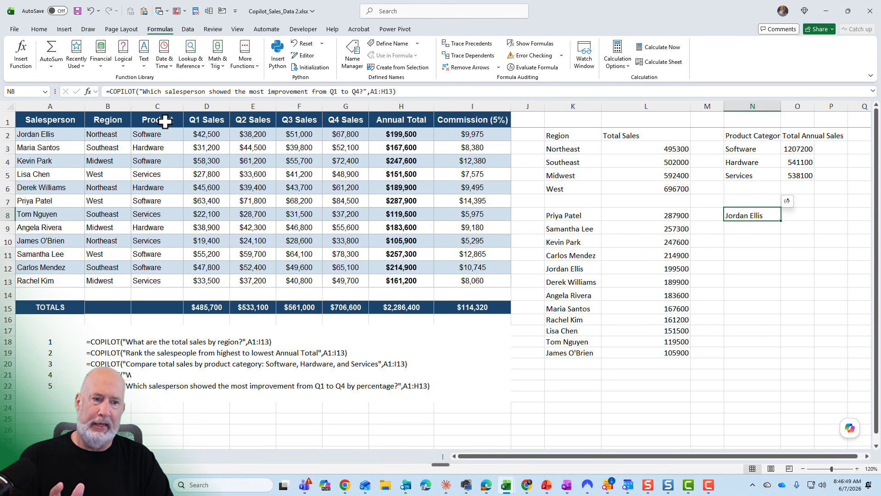
pyautogui.rightClick(522, 108)
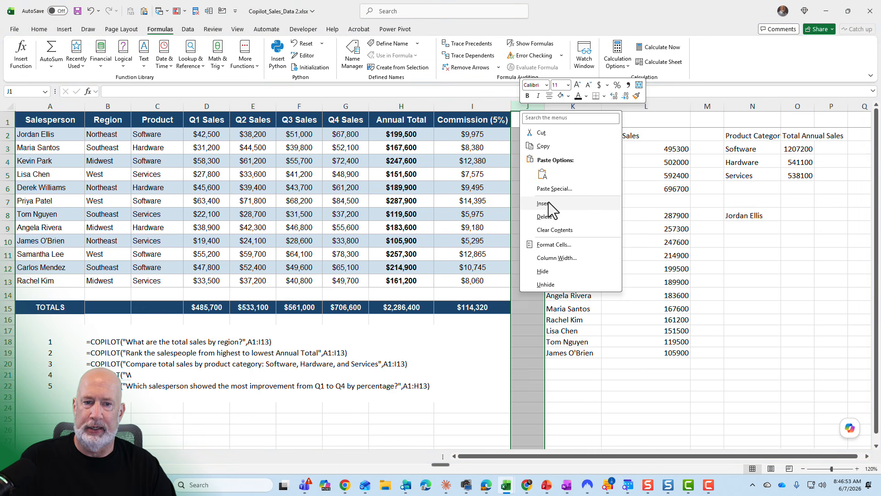
pyautogui.click(549, 201)
pyautogui.rightClick(536, 111)
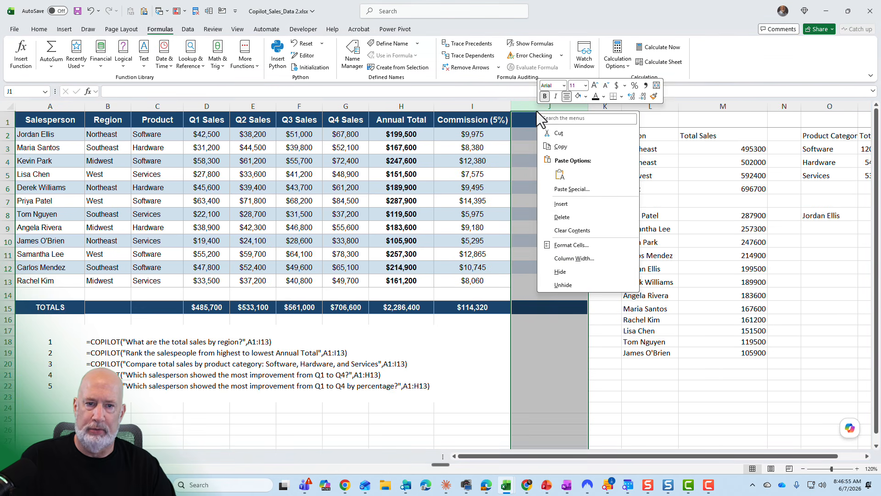
pyautogui.click(561, 216)
pyautogui.click(557, 162)
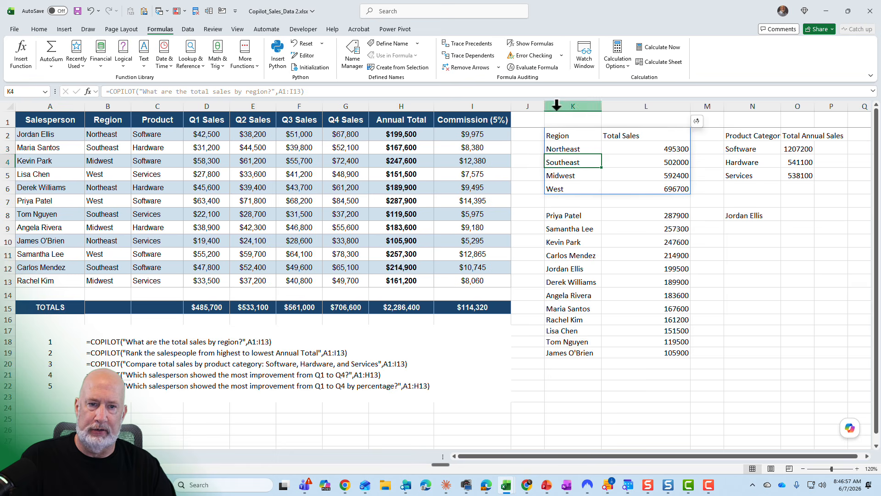
# Step: Insert a blank column K before the region totals and select K2
pyautogui.rightClick(557, 105)
pyautogui.click(581, 200)
pyautogui.click(561, 137)
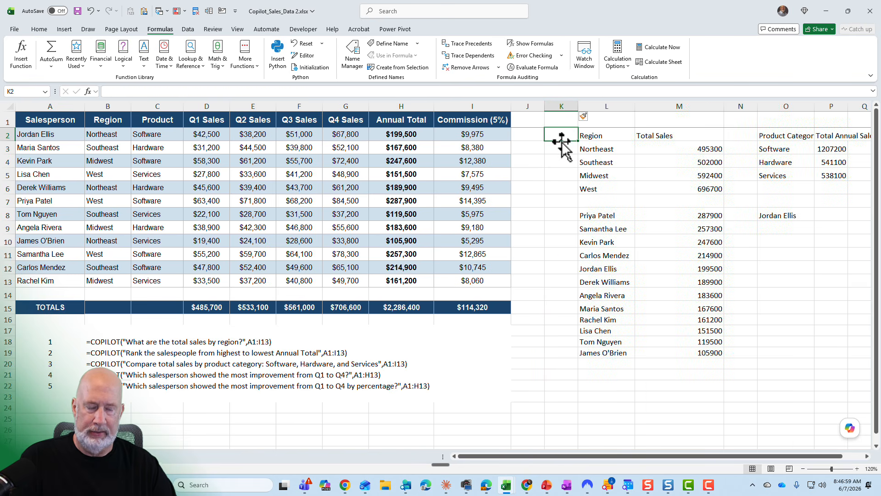
# Step: Calculate each salesperson's Q1-to-Q4 sales difference in K2:K13 with =G2-D2 and compare it with the answer in O8
pyautogui.write('=')
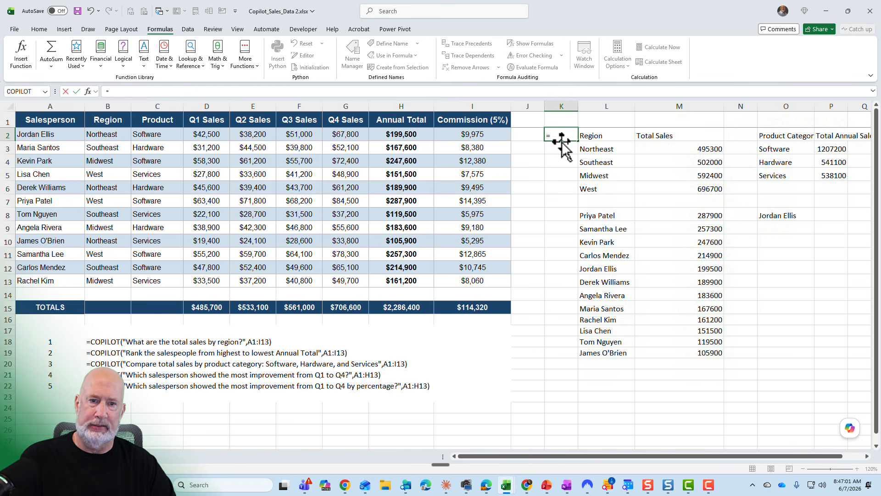
pyautogui.click(352, 134)
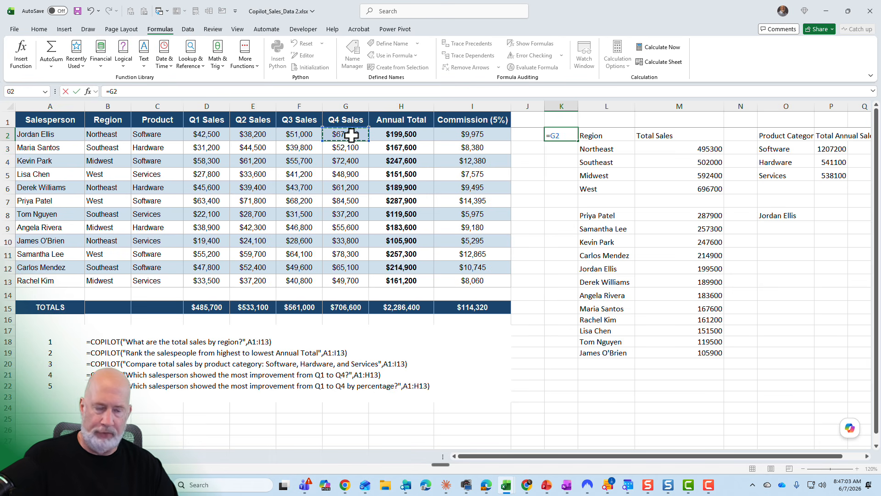
pyautogui.click(198, 140)
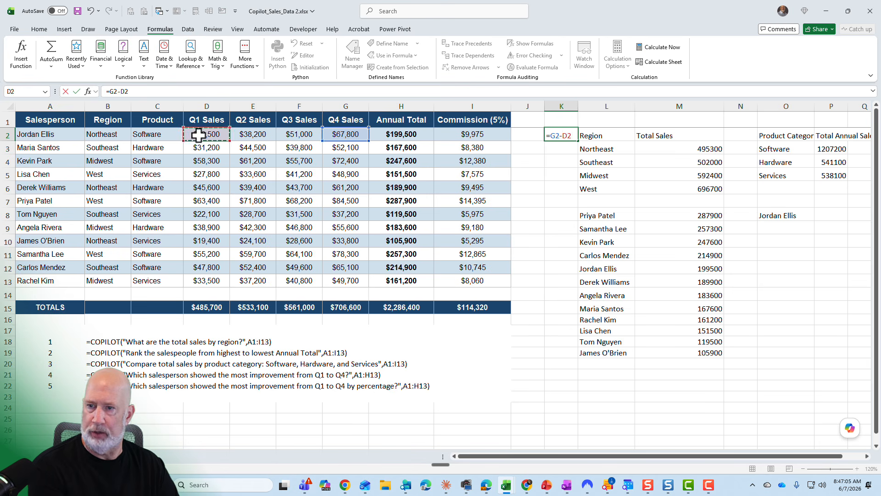
pyautogui.press('Return')
pyautogui.click(564, 138)
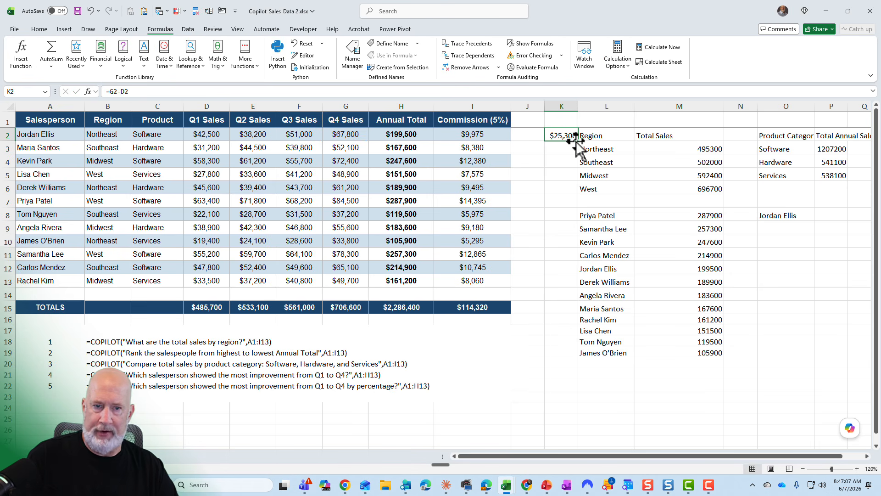
pyautogui.moveTo(579, 144); pyautogui.dragTo(592, 281)
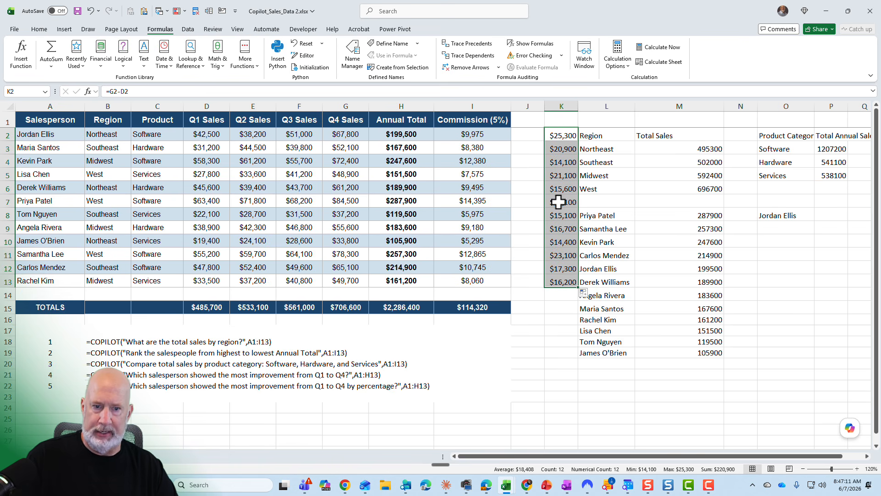
pyautogui.click(772, 214)
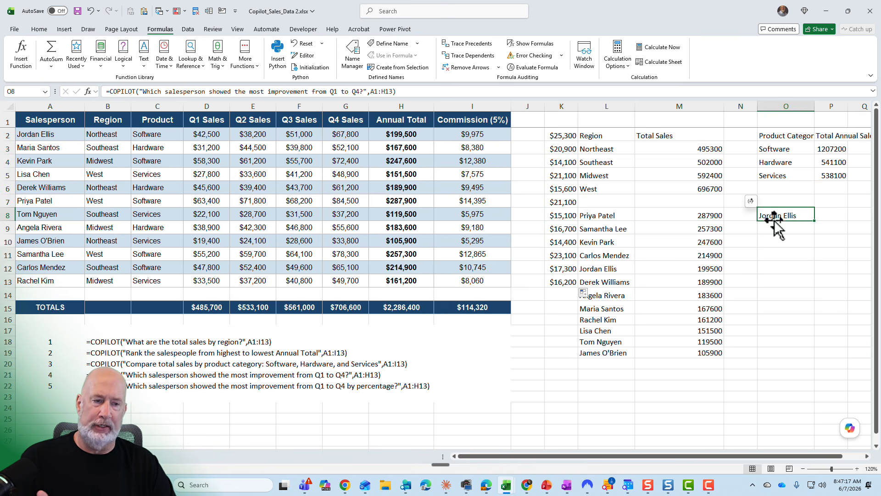
# Step: Clear the sales difference formulas from column K
pyautogui.click(560, 106)
pyautogui.press('Delete')
# Step: Copy the prompt formula in B22, enter it in O9 to find the most improved salesperson by percentage, and read the full answer
pyautogui.click(127, 385)
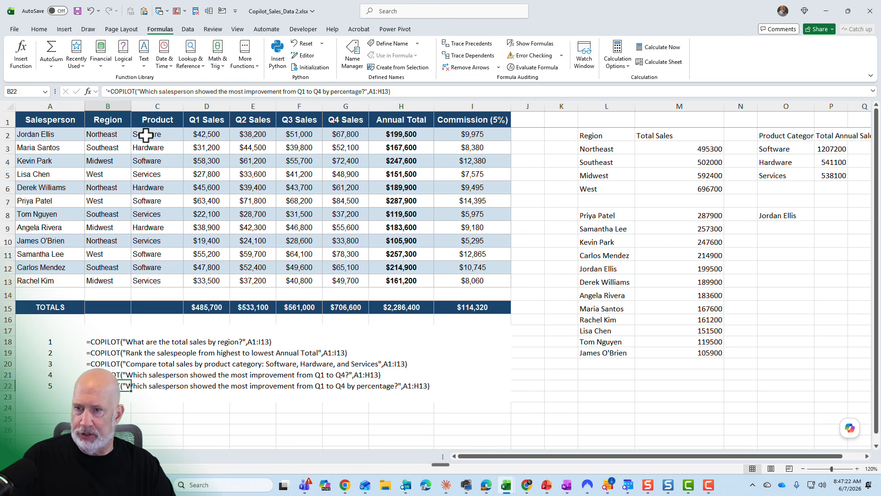
pyautogui.moveTo(415, 96); pyautogui.dragTo(111, 87)
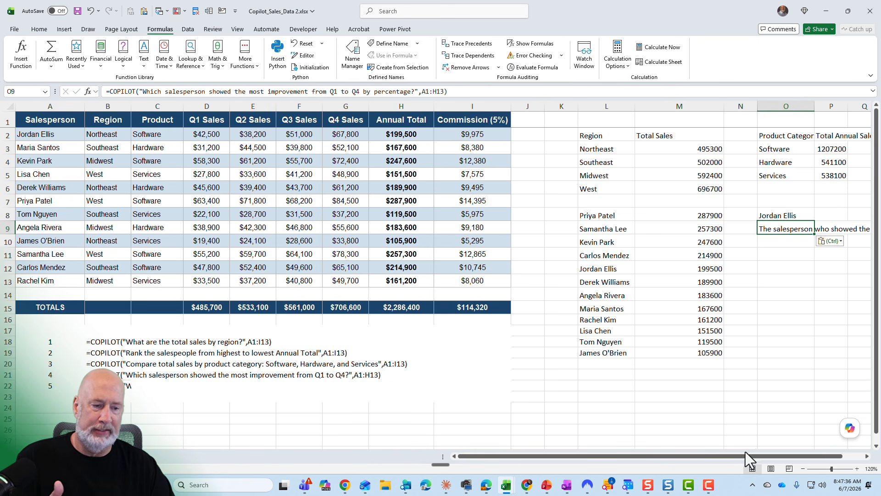
pyautogui.moveTo(743, 455); pyautogui.dragTo(869, 456)
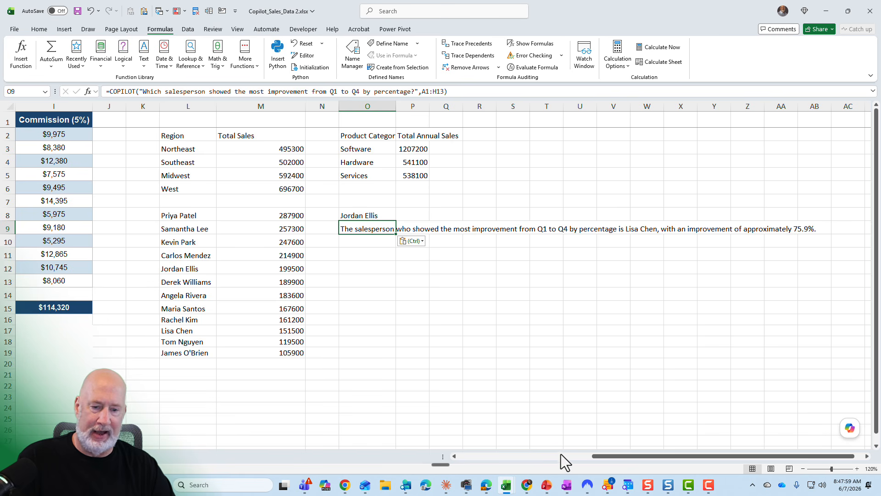
pyautogui.click(530, 456)
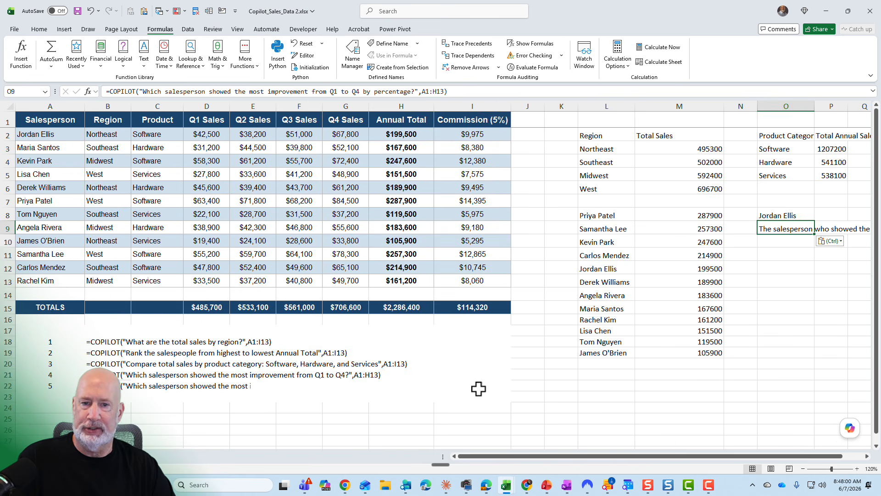
# Step: Enter =(G2-D2)/D2 in K2 to calculate the first salesperson's percentage growth from Q1 to Q4
pyautogui.click(527, 138)
pyautogui.click(560, 136)
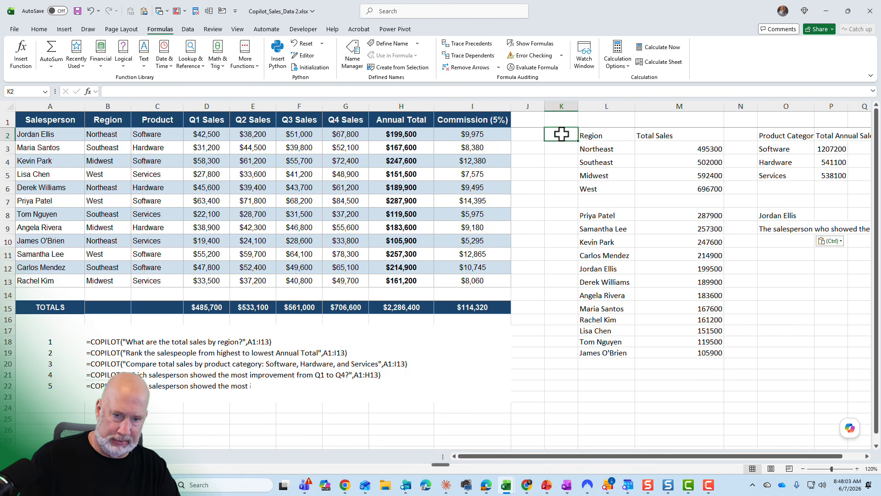
pyautogui.write('=(')
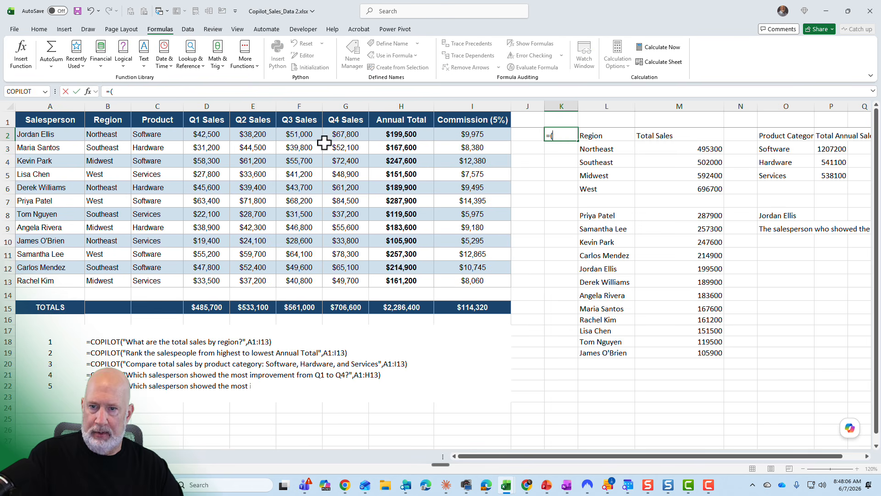
pyautogui.click(341, 134)
pyautogui.write('-')
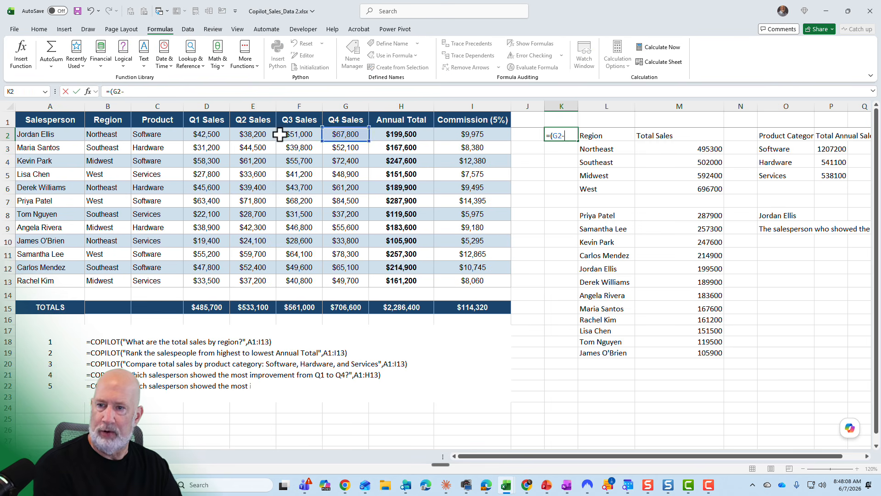
pyautogui.click(214, 134)
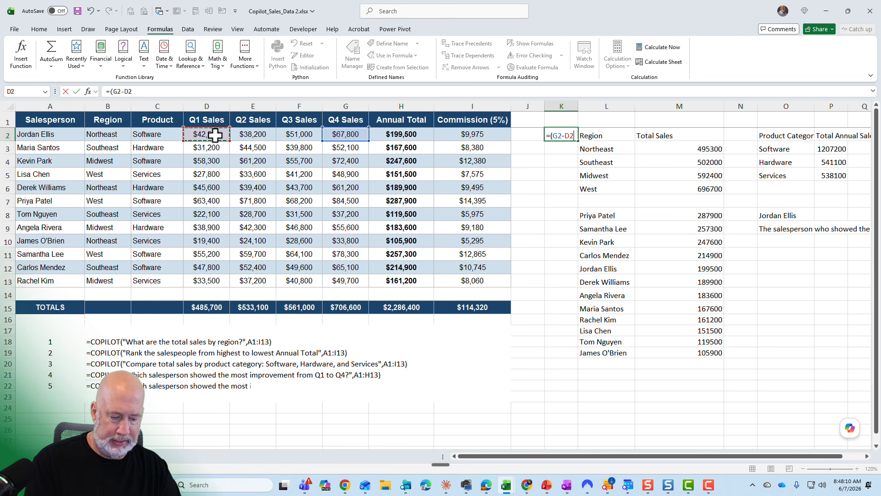
pyautogui.write(')/D2')
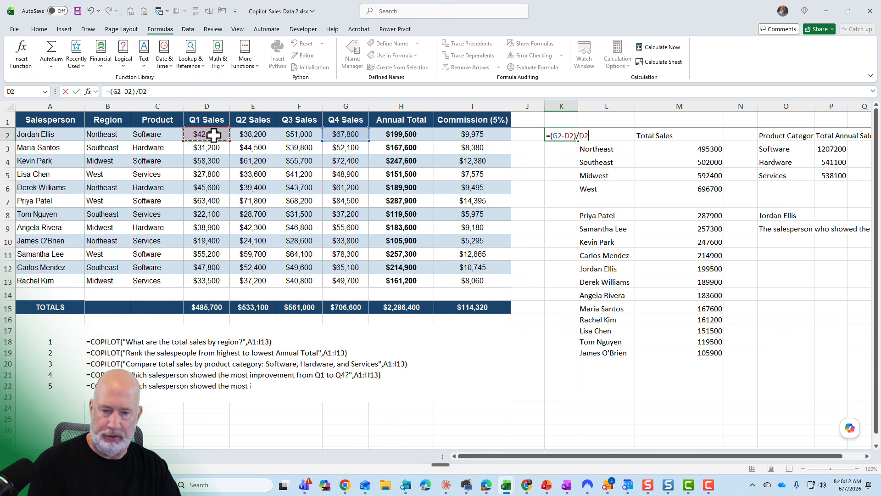
pyautogui.press('Return')
# Step: Fill the growth formula down to K13 as percentages with one decimal place, and check K5 against the answer in O9
pyautogui.click(568, 138)
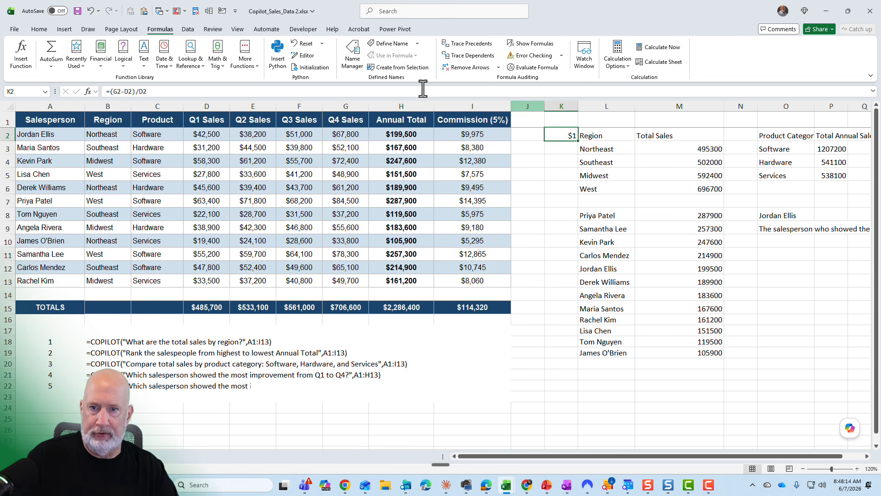
pyautogui.click(39, 28)
pyautogui.click(359, 61)
pyautogui.moveTo(577, 141); pyautogui.dragTo(580, 273)
pyautogui.click(383, 62)
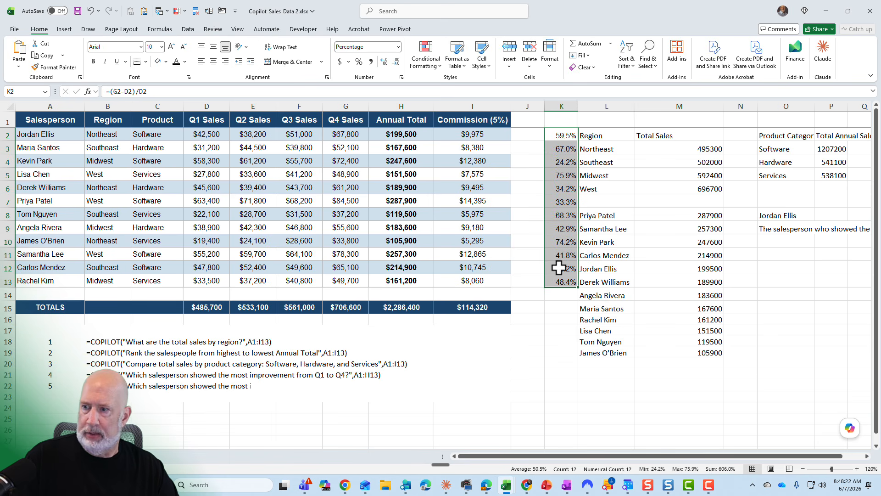
pyautogui.click(559, 176)
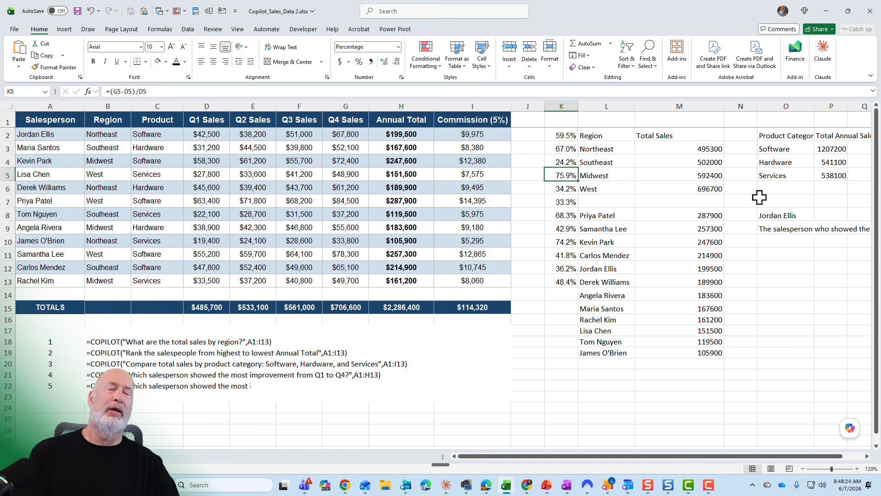